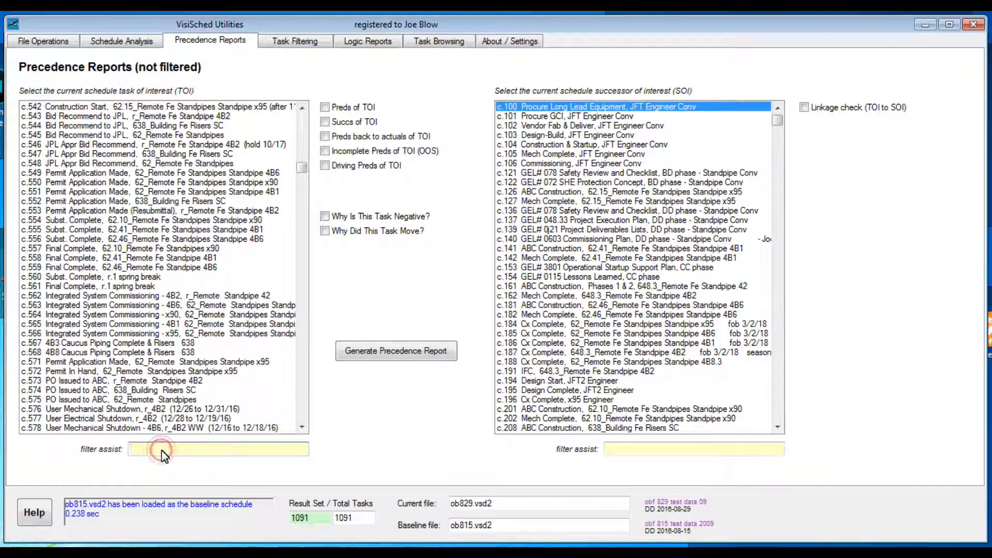
# Try filtering the task of interest list by "risers" to pick c.454 CxP Summary, and clear the filter
pyautogui.write('risers,')
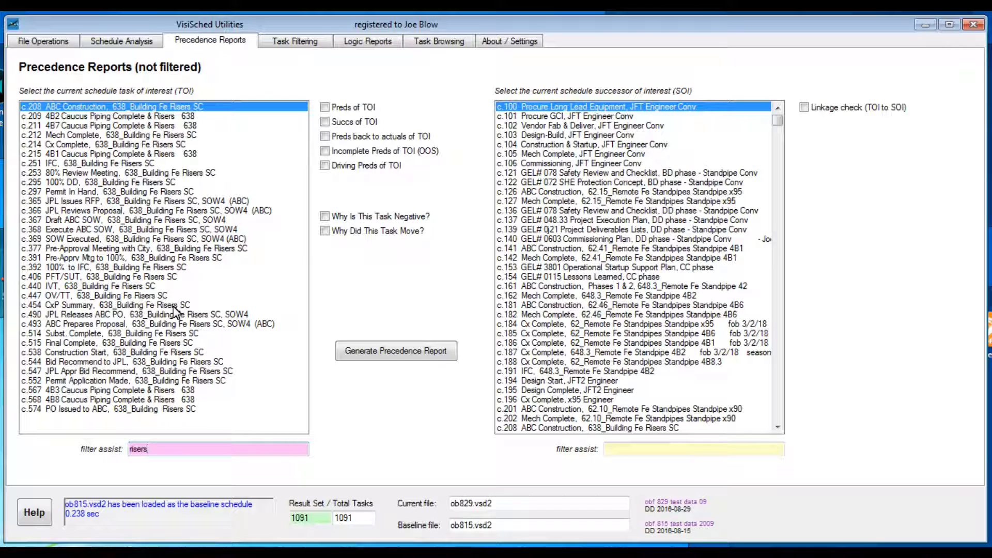
pyautogui.click(173, 307)
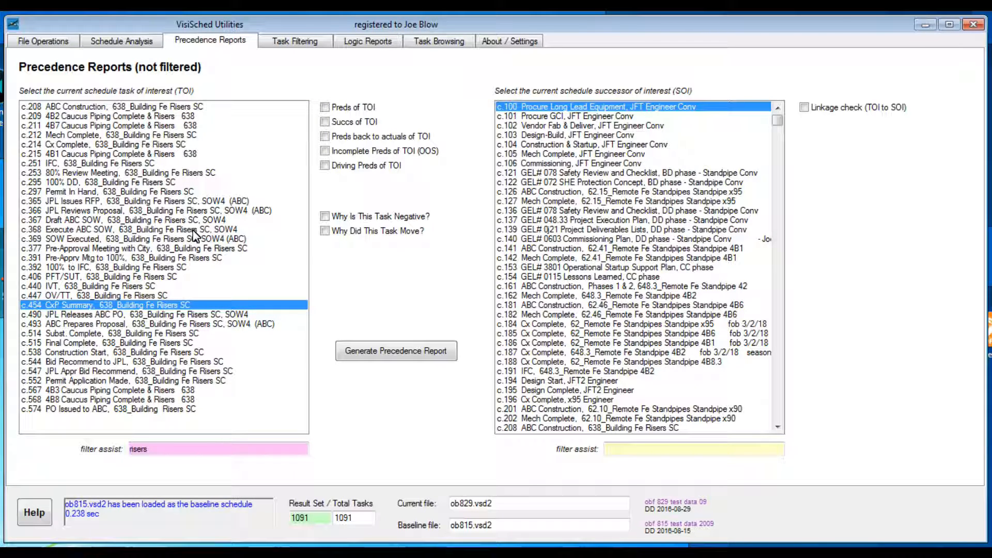
pyautogui.click(185, 453)
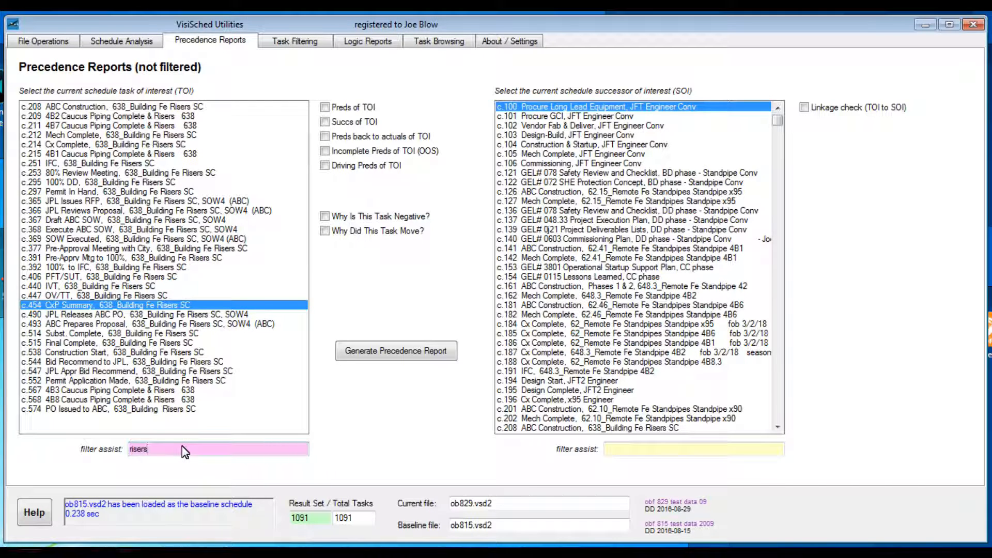
pyautogui.press('BackSpace')
pyautogui.press('BackSpace')
pyautogui.press('BackSpace')
pyautogui.press('BackSpace')
pyautogui.press('BackSpace')
pyautogui.press('BackSpace')
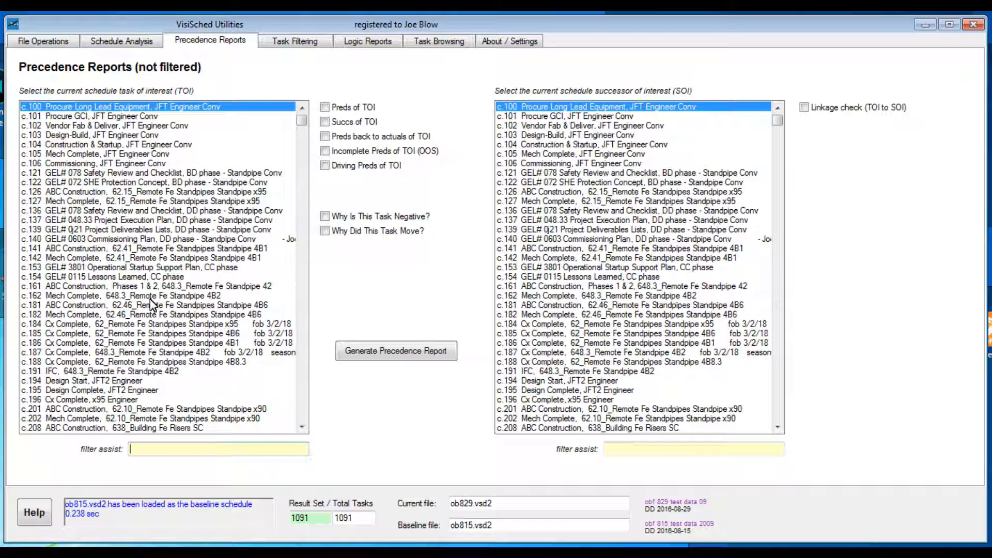
# Generate a Preds of TOI report for task c.562, found through the task of interest filter, and look through the report
pyautogui.click(325, 107)
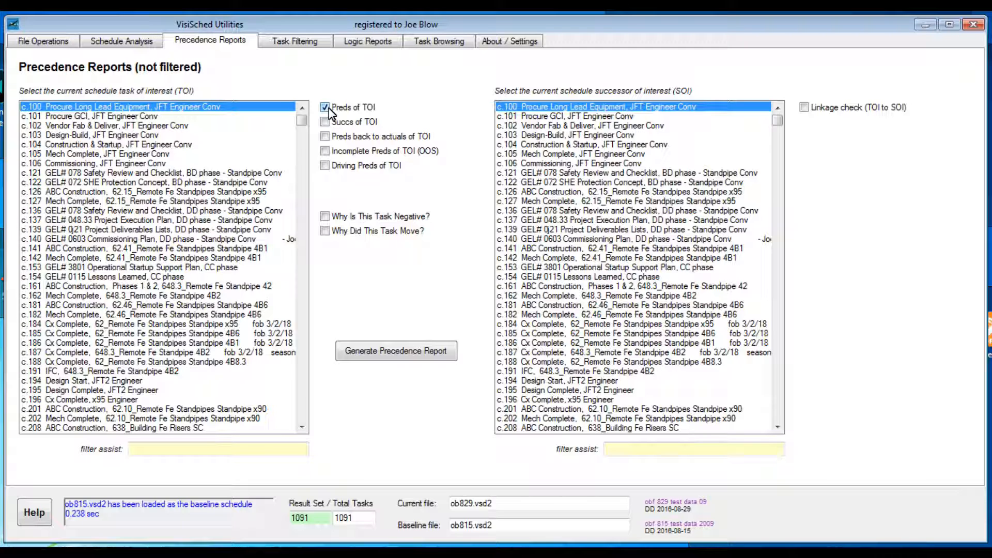
pyautogui.click(208, 450)
pyautogui.write('c.562')
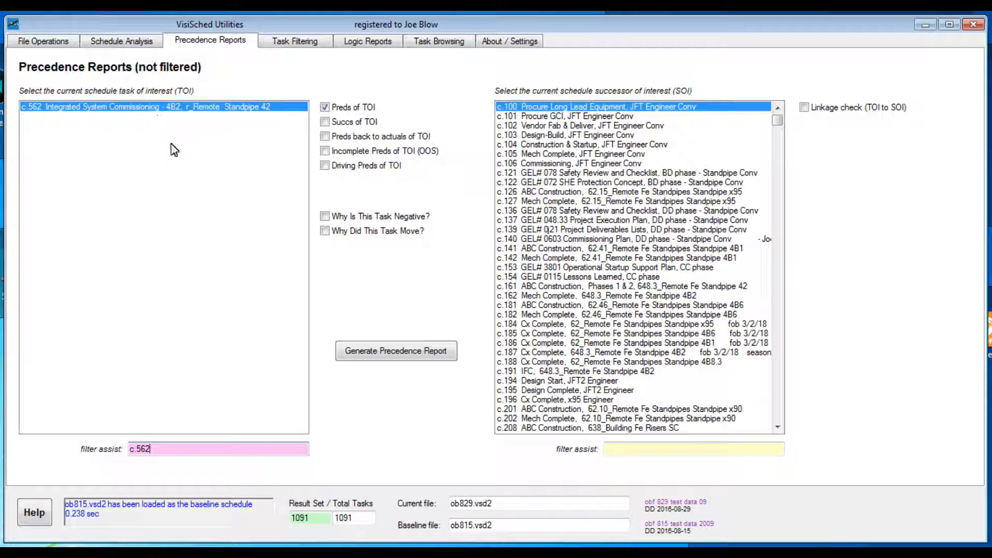
pyautogui.click(403, 353)
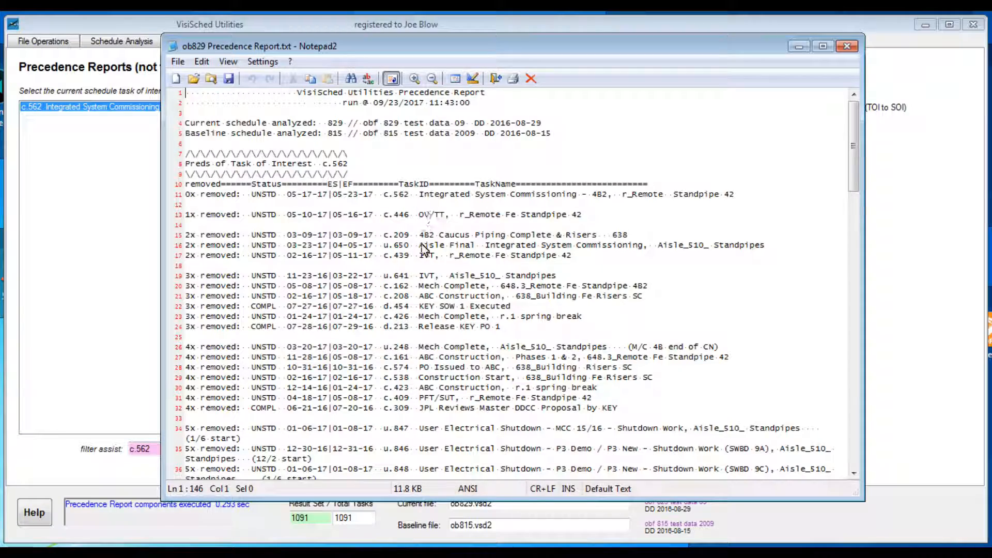
pyautogui.moveTo(855, 179); pyautogui.dragTo(875, 474)
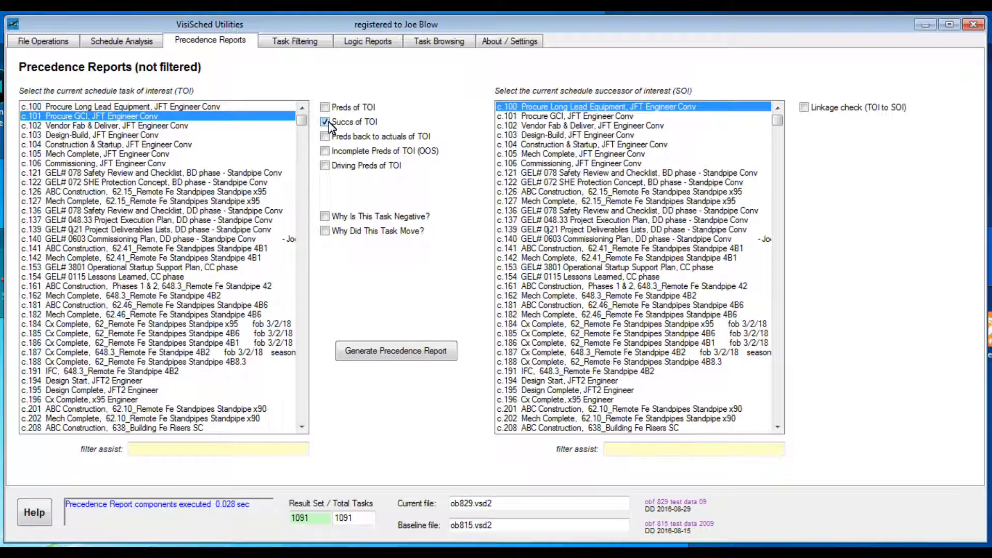
# Generate the successors report for task c.141 ABC Construction, overwriting the existing report file, and close the report after viewing it
pyautogui.click(106, 248)
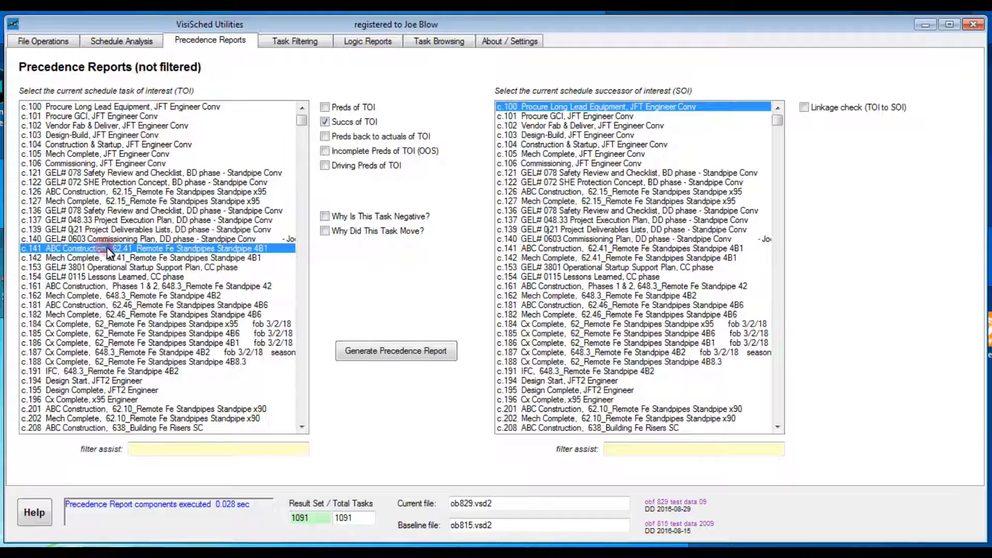
pyautogui.click(413, 356)
pyautogui.click(496, 306)
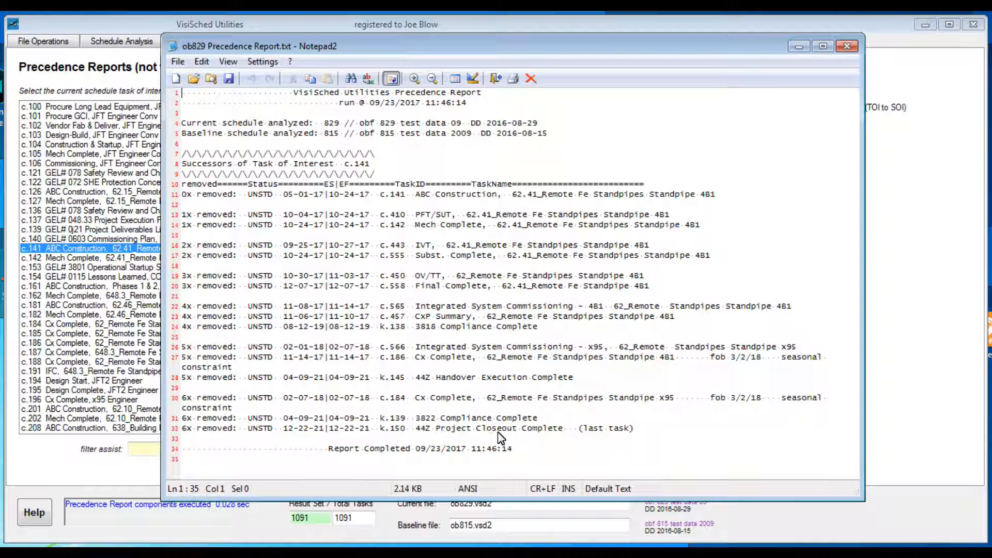
pyautogui.hotkey('alt', 'F4')
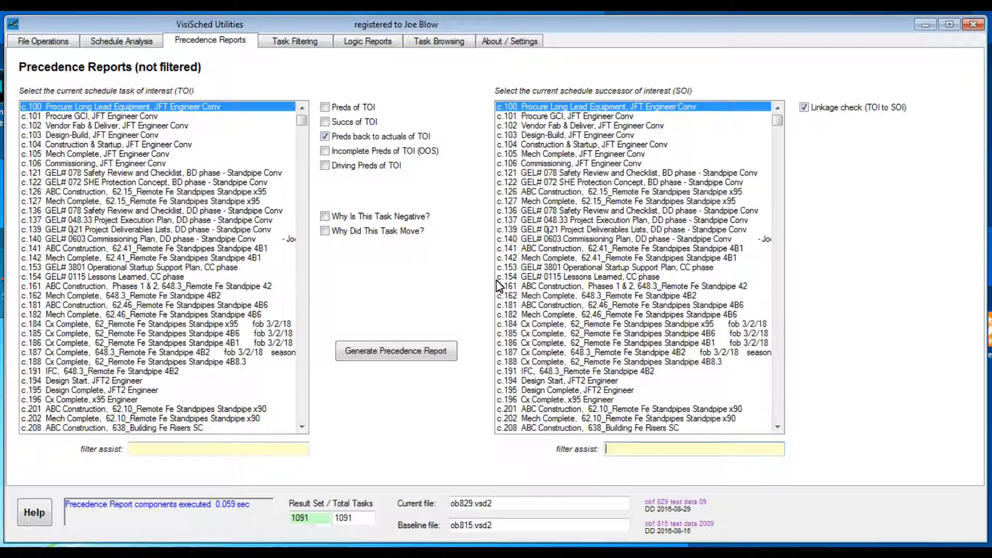
# Enable the Incomplete Preds of TOI (OOS) and Driving Preds of TOI report options
pyautogui.click(325, 151)
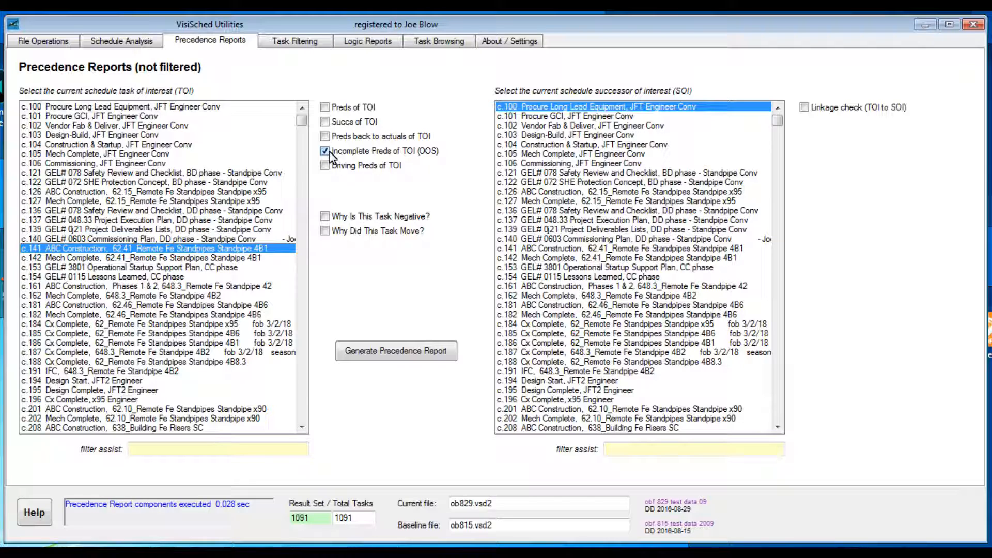
pyautogui.click(325, 166)
# Generate the "Why Did This Task Move?" report for task c.264, overwriting ob829 Precedence Report.txt, and look through it
pyautogui.click(353, 230)
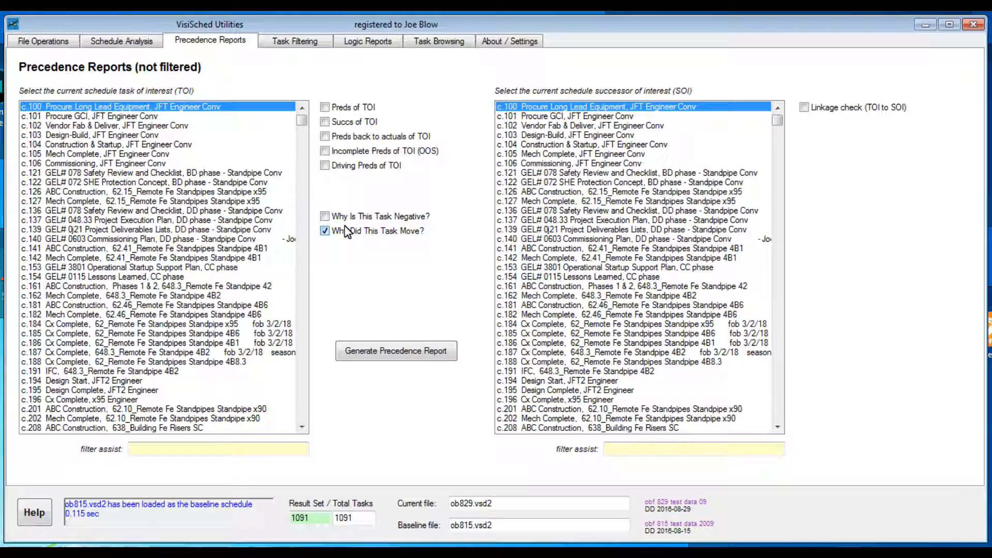
pyautogui.click(239, 459)
pyautogui.write('c.')
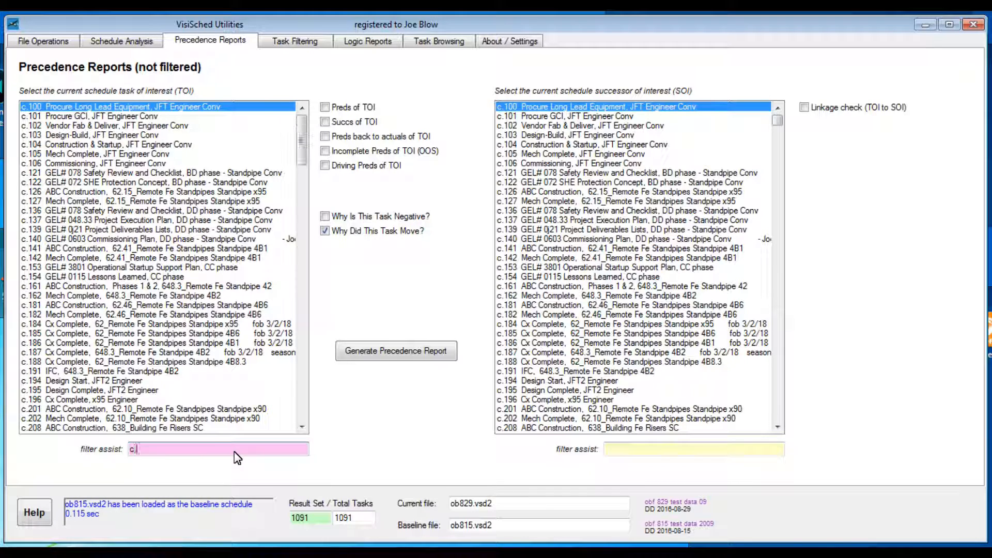
pyautogui.write('264')
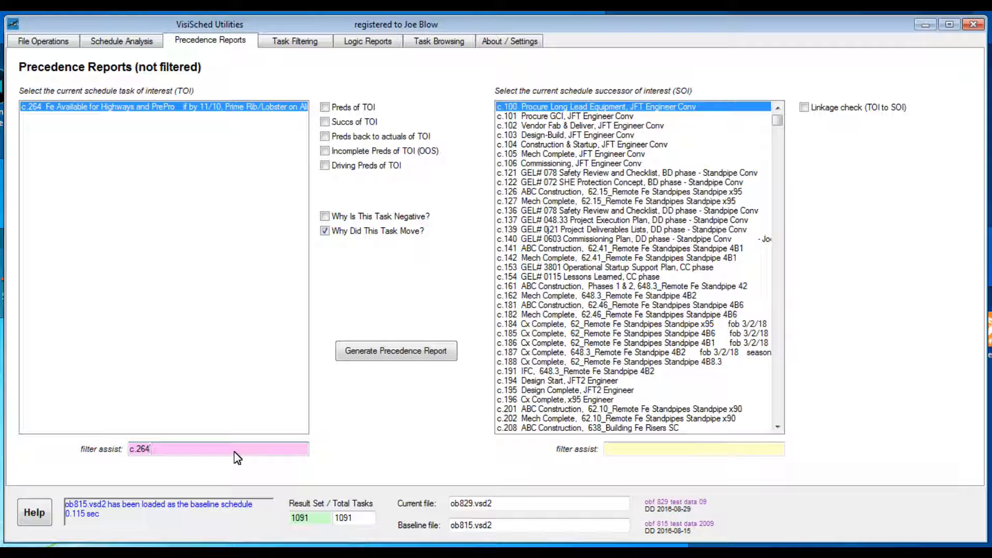
pyautogui.click(399, 353)
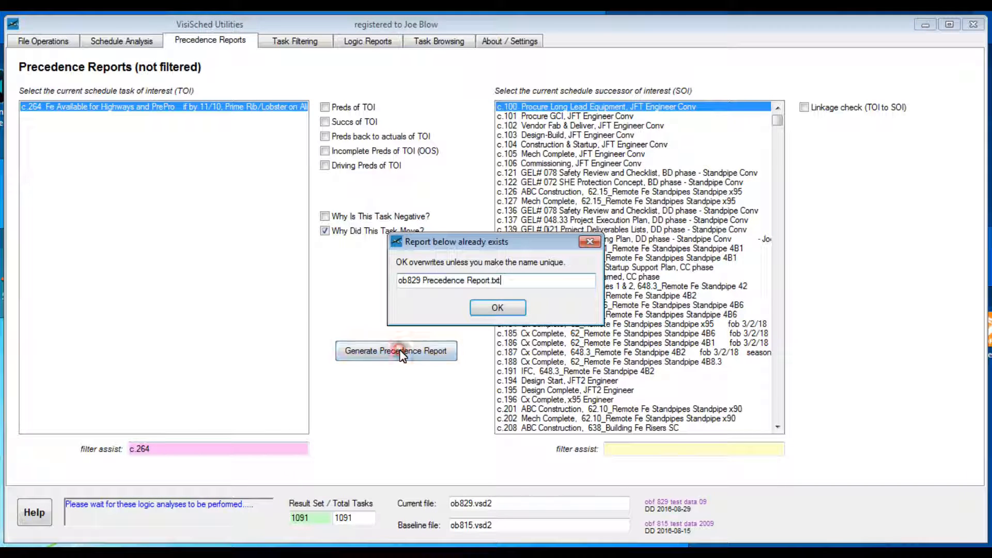
pyautogui.click(514, 305)
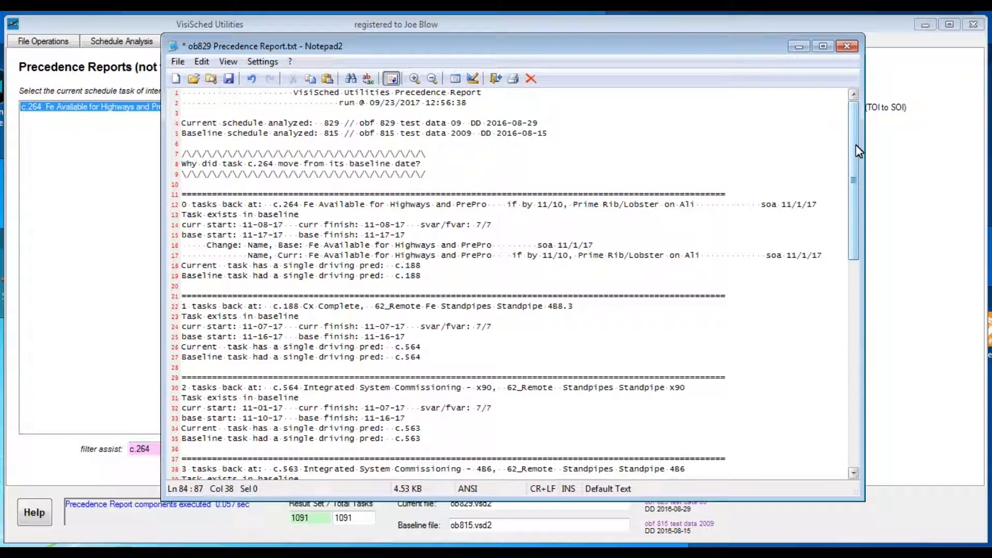
pyautogui.moveTo(856, 145); pyautogui.dragTo(837, 381)
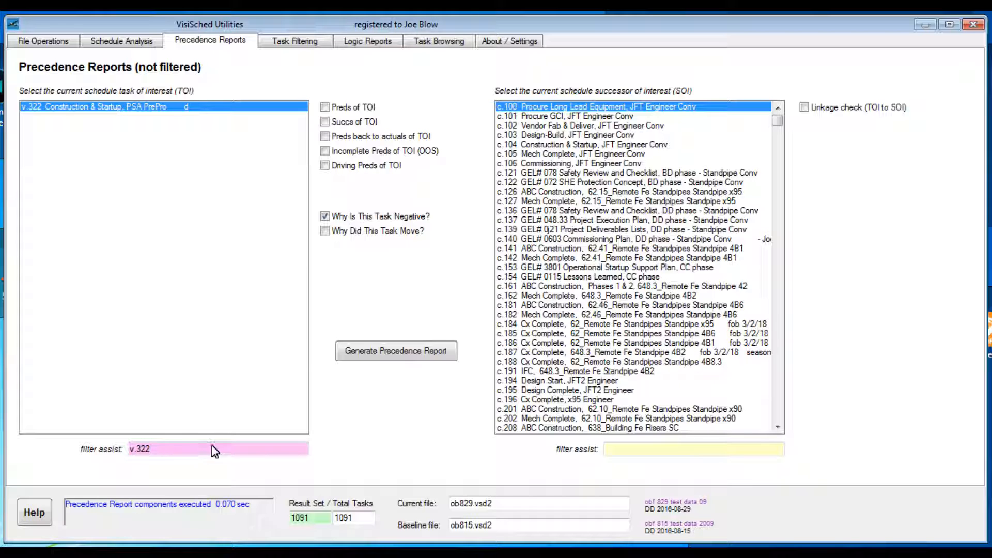
# Generate the "Why Is This Task Negative?" report for task v.322, overwriting ob829 Precedence Report.txt
pyautogui.click(407, 357)
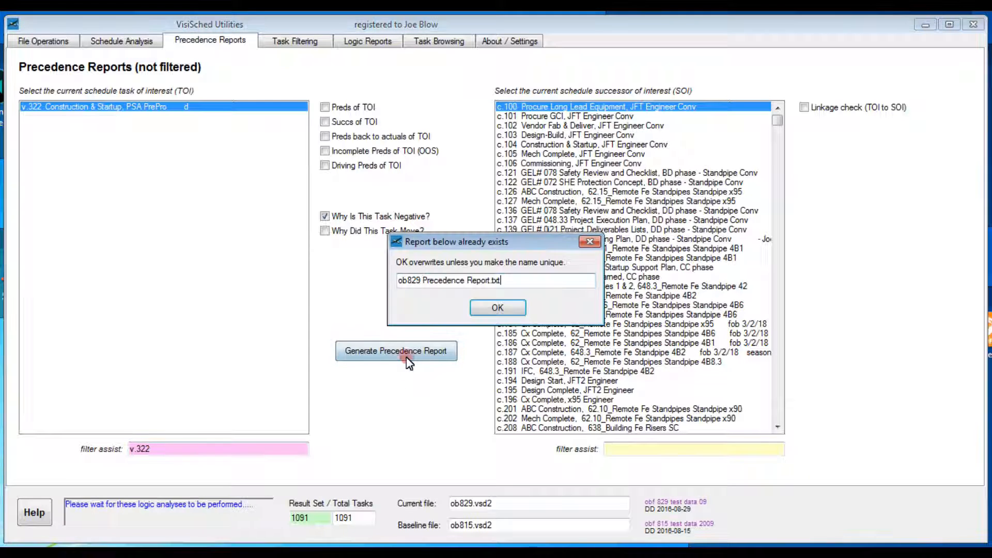
pyautogui.click(498, 309)
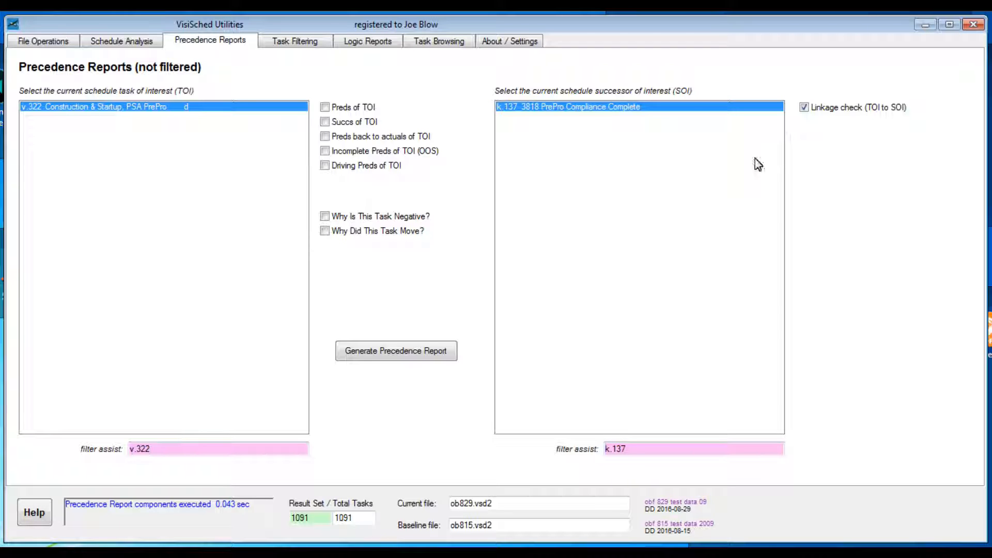
# Generate the linkage check report from task v.322 to successor k.137, overwriting the existing report file
pyautogui.click(386, 350)
pyautogui.click(496, 309)
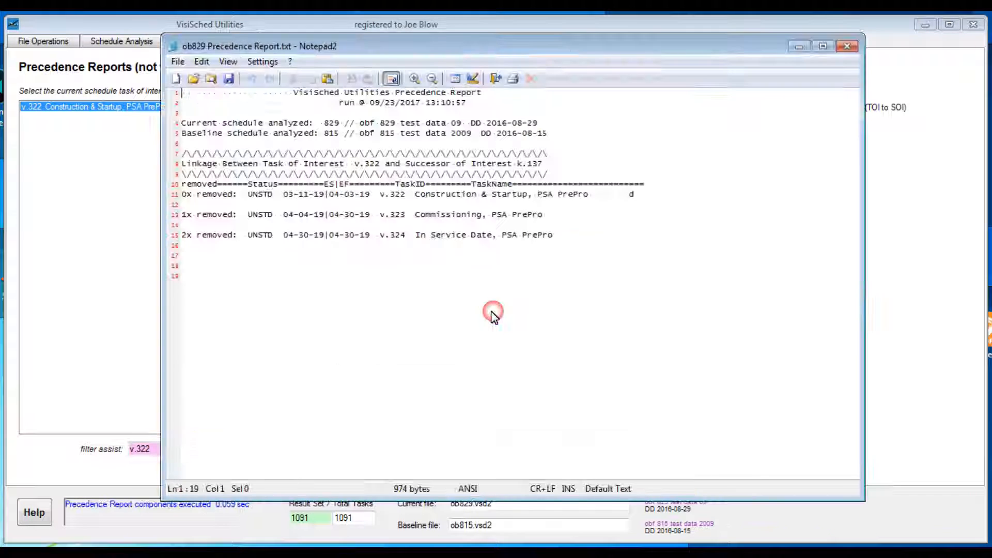